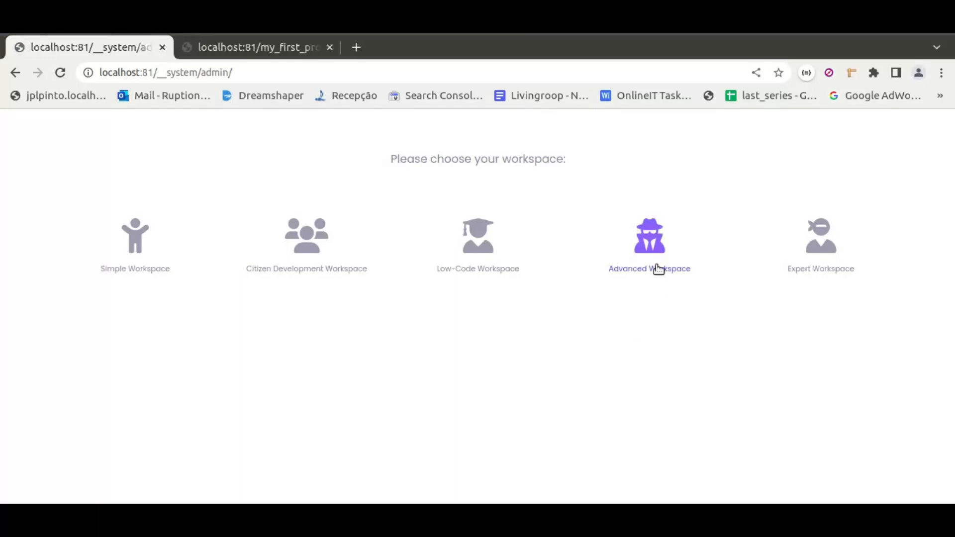
Step: Enter the Advanced Workspace and open the project my_first_project
click(657, 283)
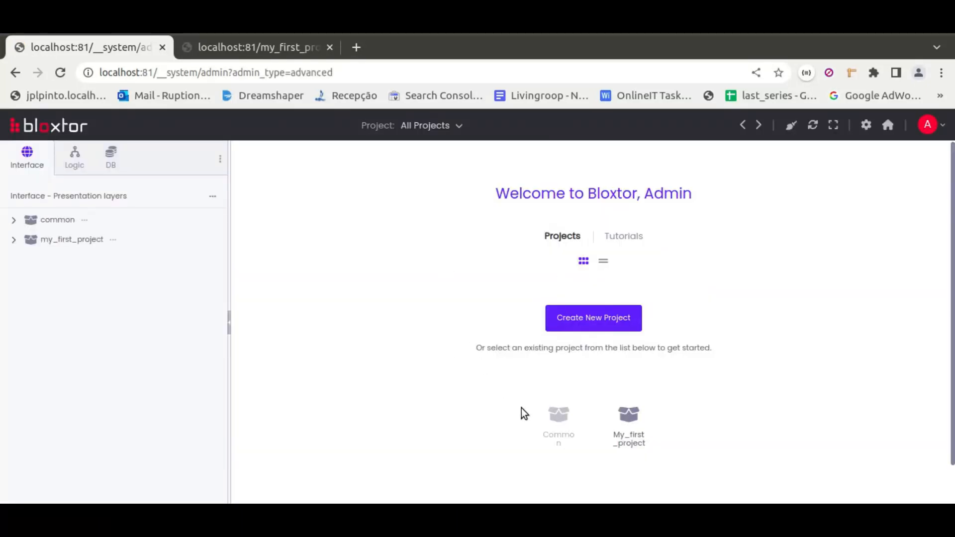
click(452, 129)
click(628, 416)
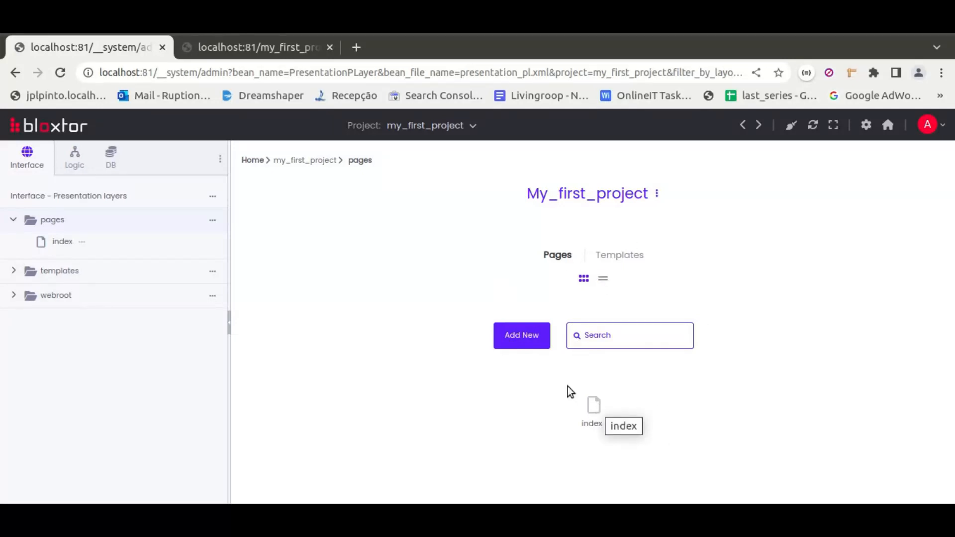
Step: Create a new page named test in the pages of my_first_project
click(213, 222)
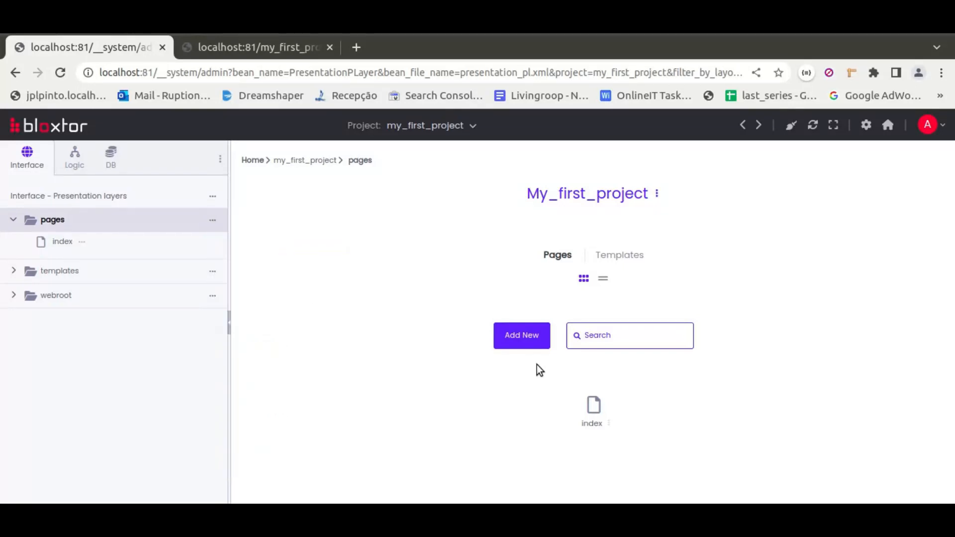
click(519, 341)
click(571, 332)
text(test)
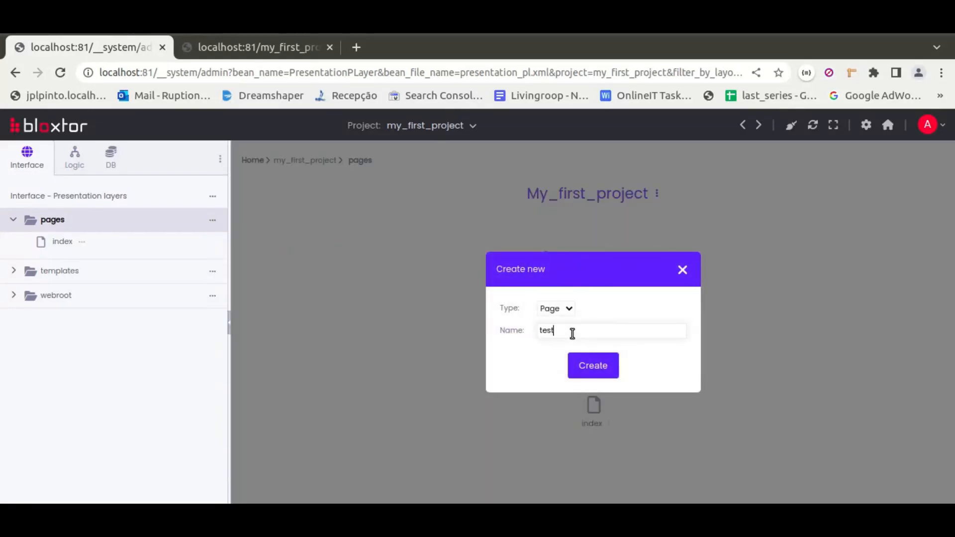
click(600, 369)
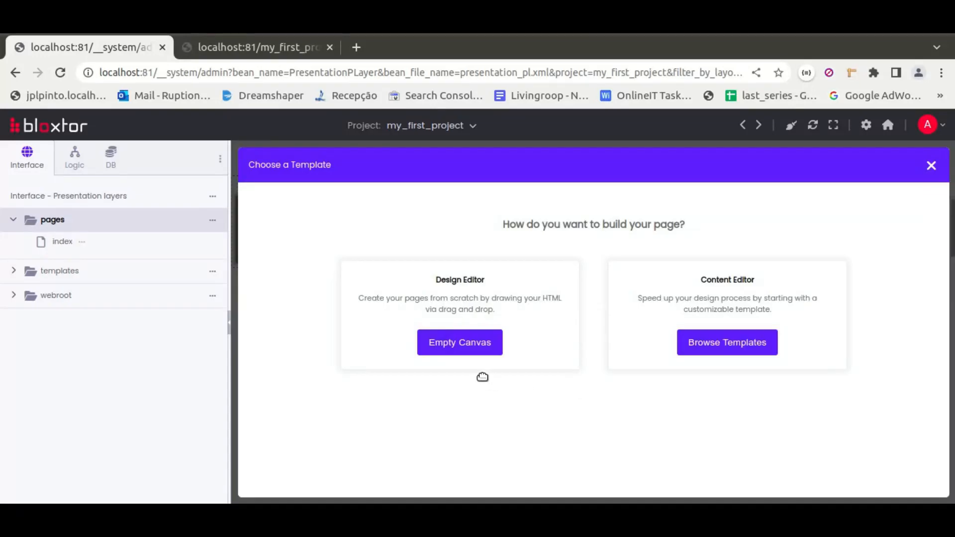
Step: Refresh the pages folder and start building the test page from an empty canvas
click(214, 224)
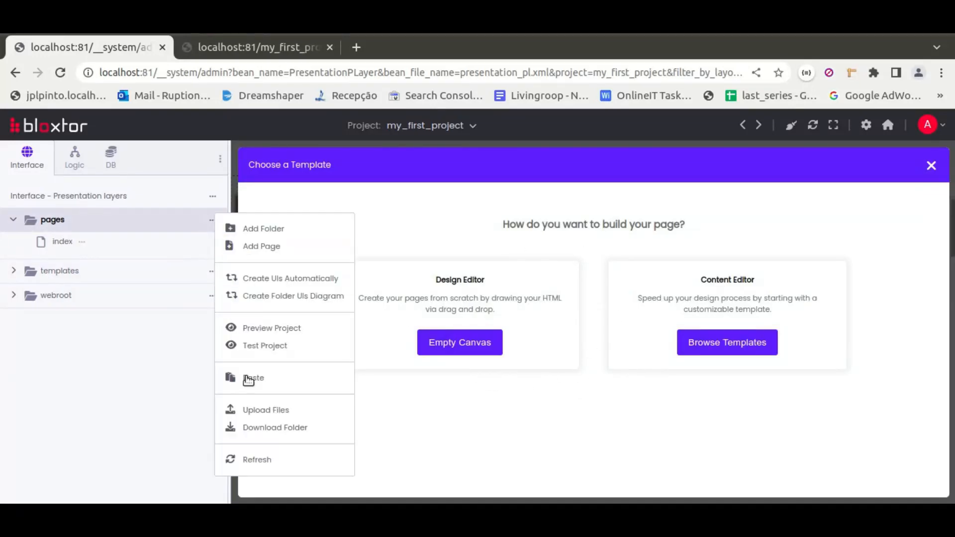
click(263, 458)
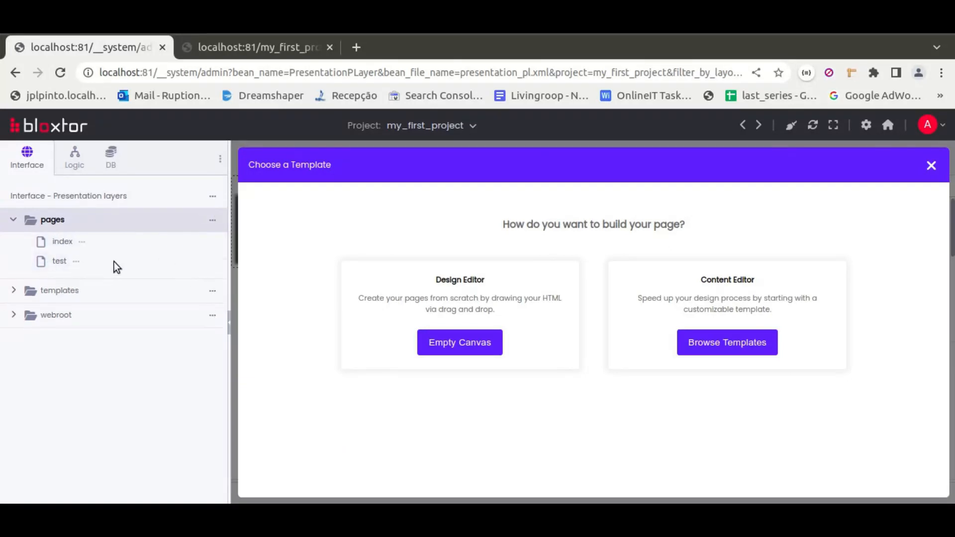
click(471, 348)
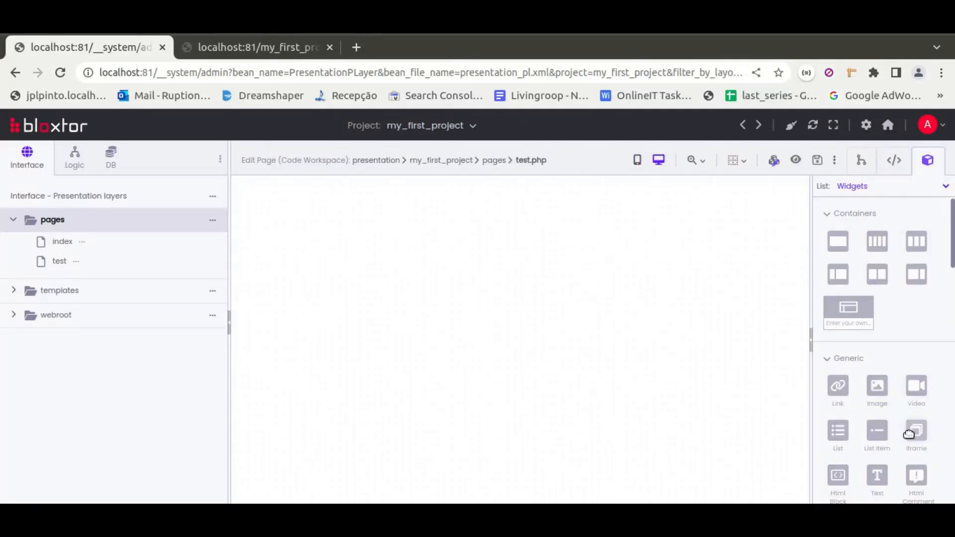
Step: Add a Nav Menu widget to the canvas and a Text Section widget below it
click(864, 217)
click(864, 247)
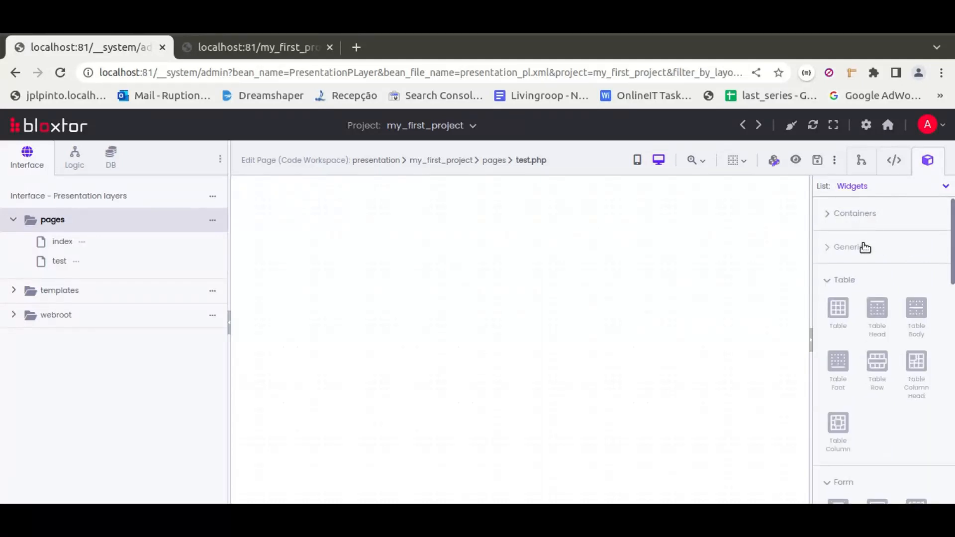
scroll(873, 307, down, 1)
scroll(873, 307, down, 8)
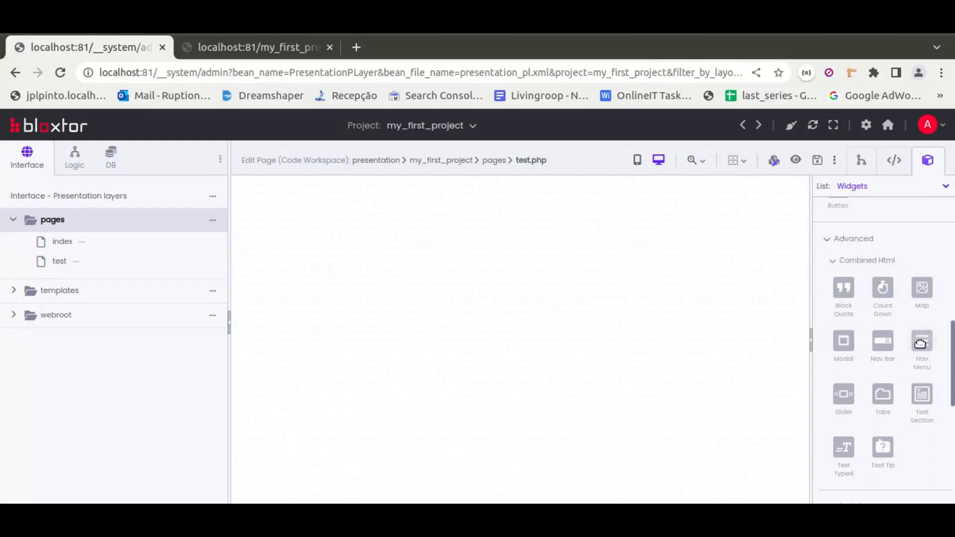
drag(922, 341, 503, 260)
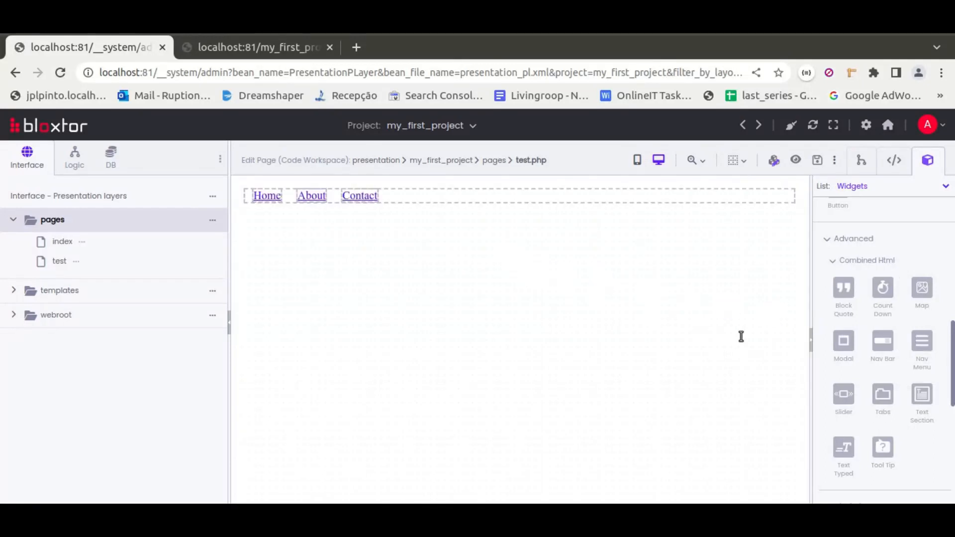
drag(922, 394, 677, 357)
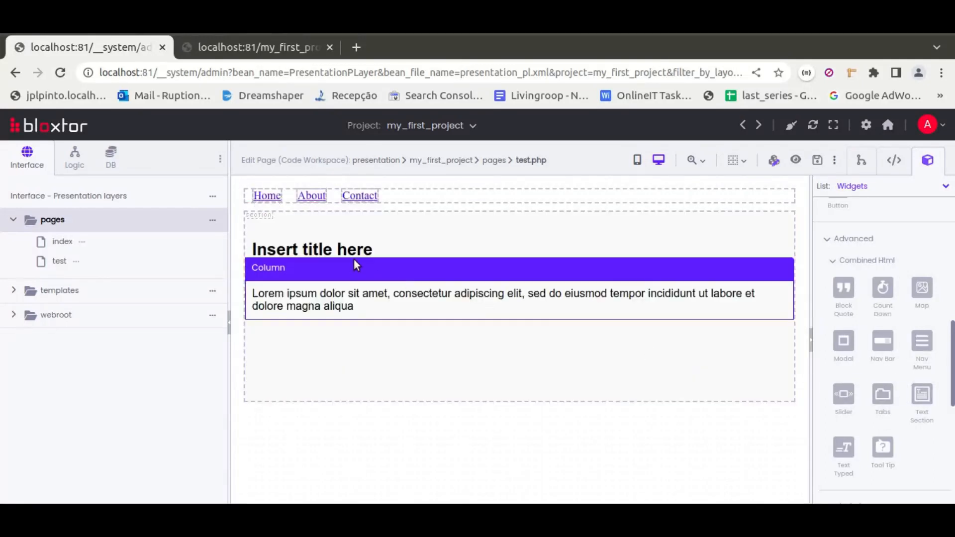
Step: Format the text section's title as italic, coloured dark red and centred
drag(375, 252, 251, 251)
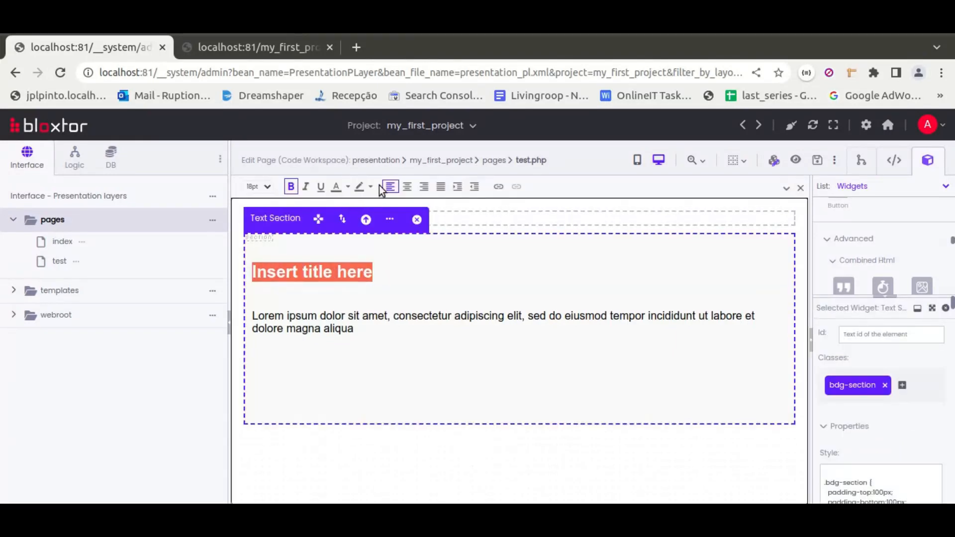
click(307, 189)
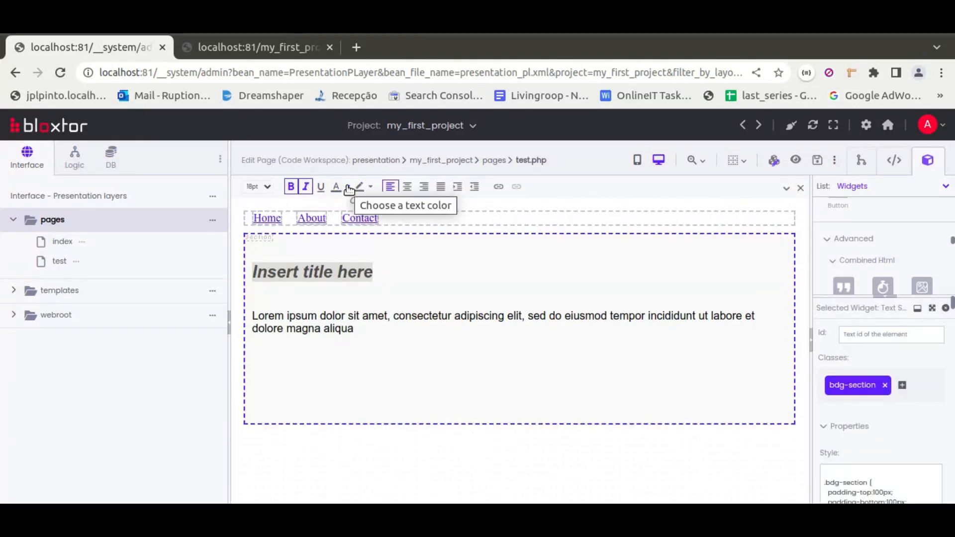
click(347, 187)
click(363, 169)
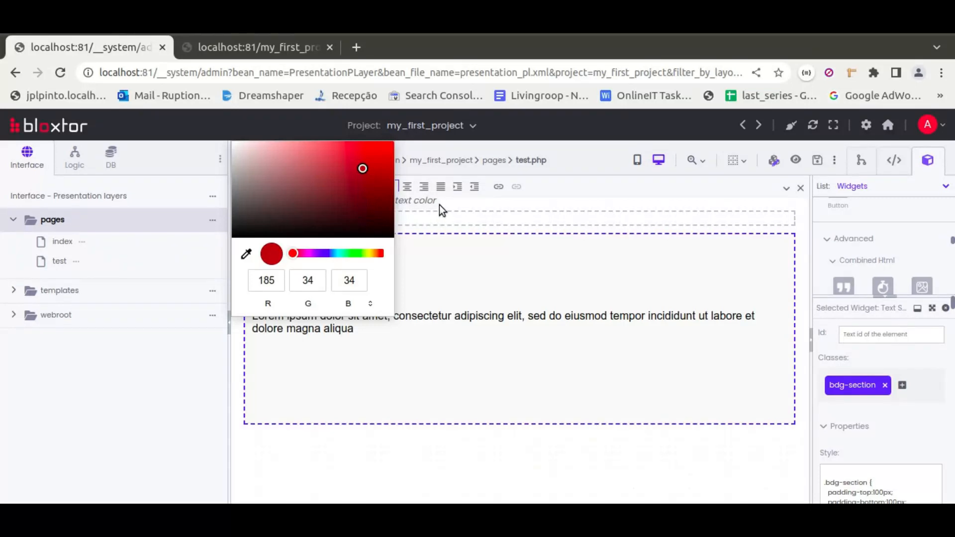
click(468, 201)
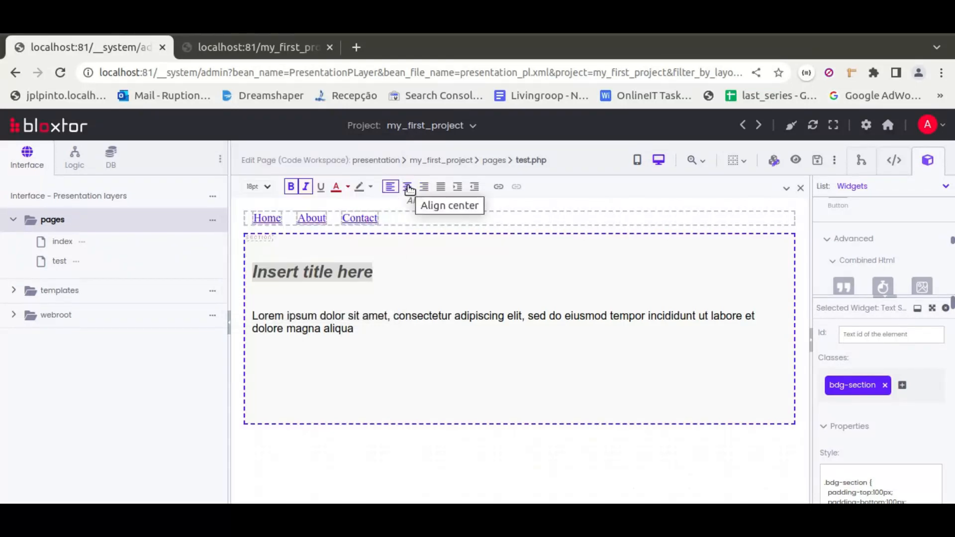
click(408, 187)
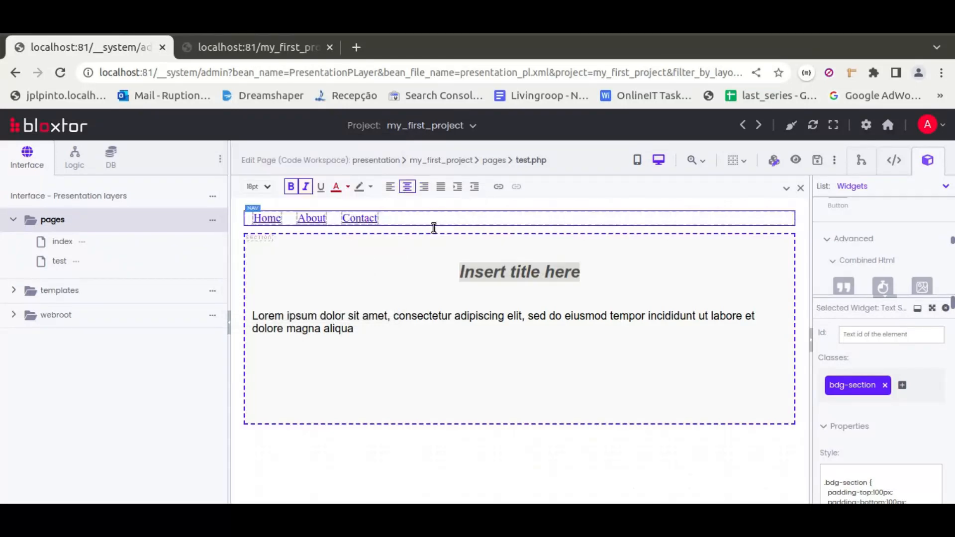
click(553, 317)
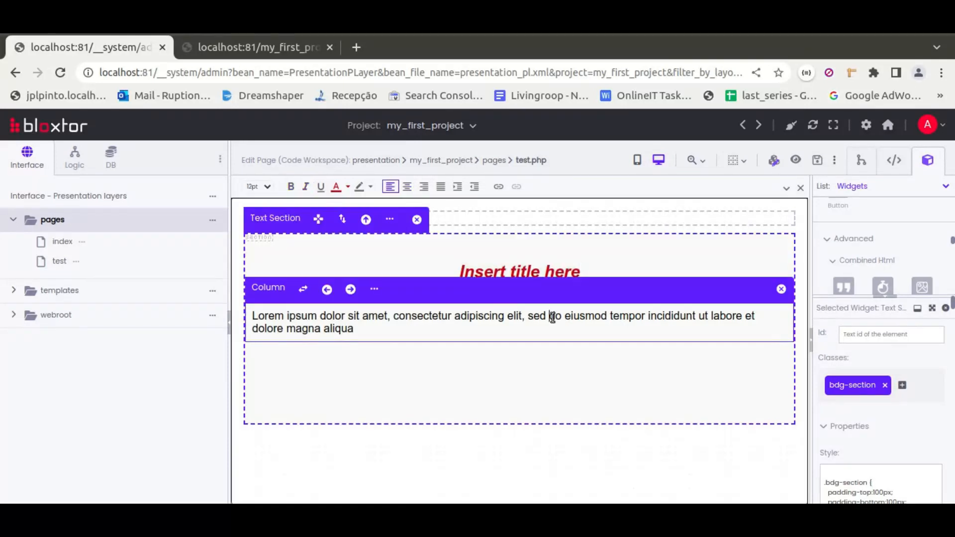
click(525, 446)
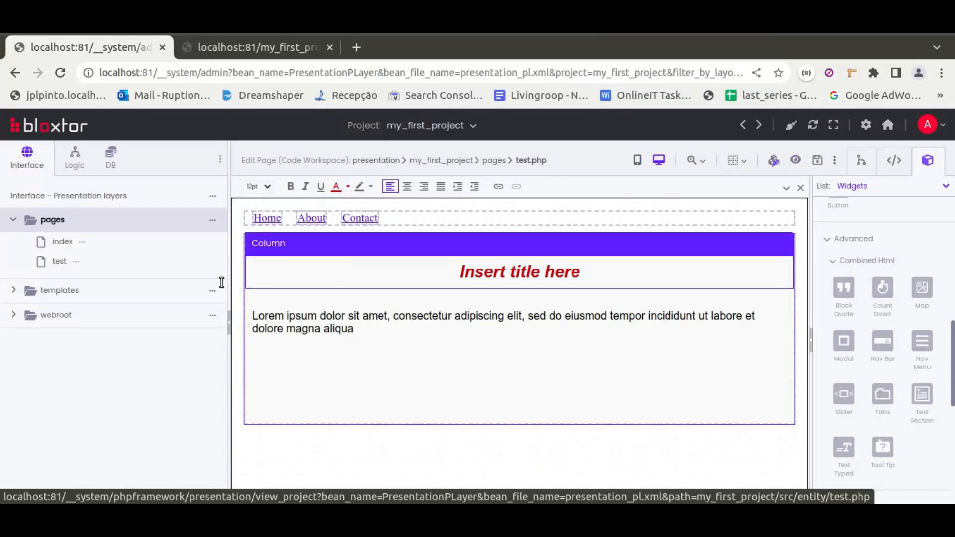
Step: Preview the test page and examine the project title below the text section
click(76, 263)
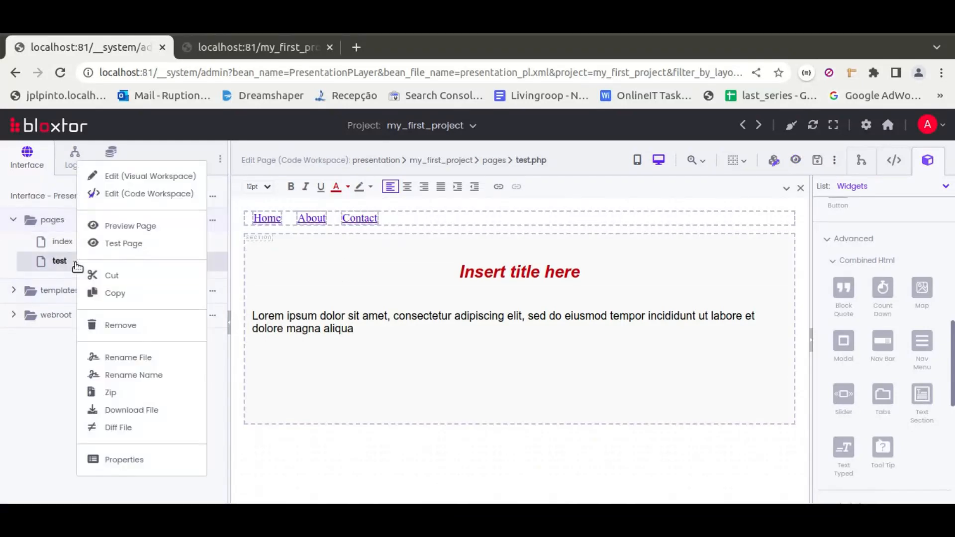
click(147, 228)
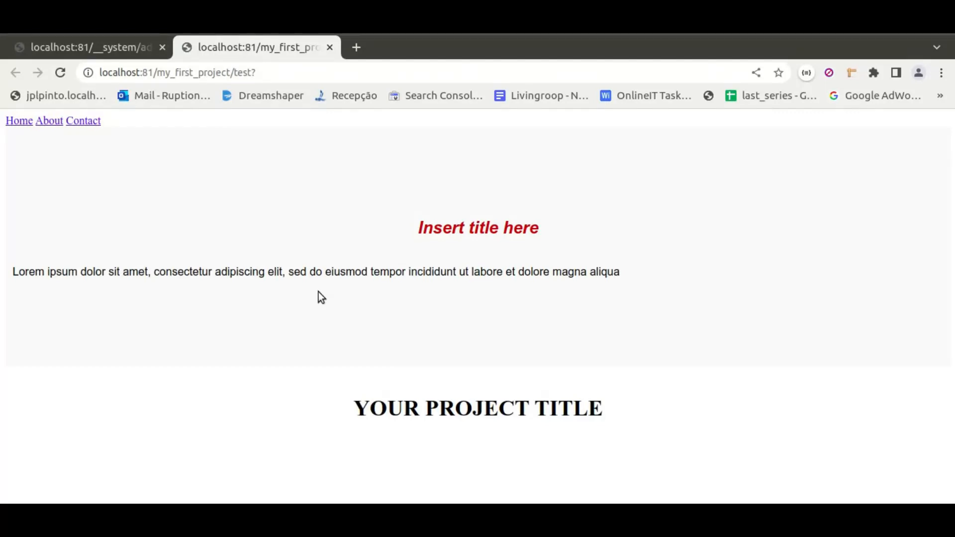
triple_click(406, 406)
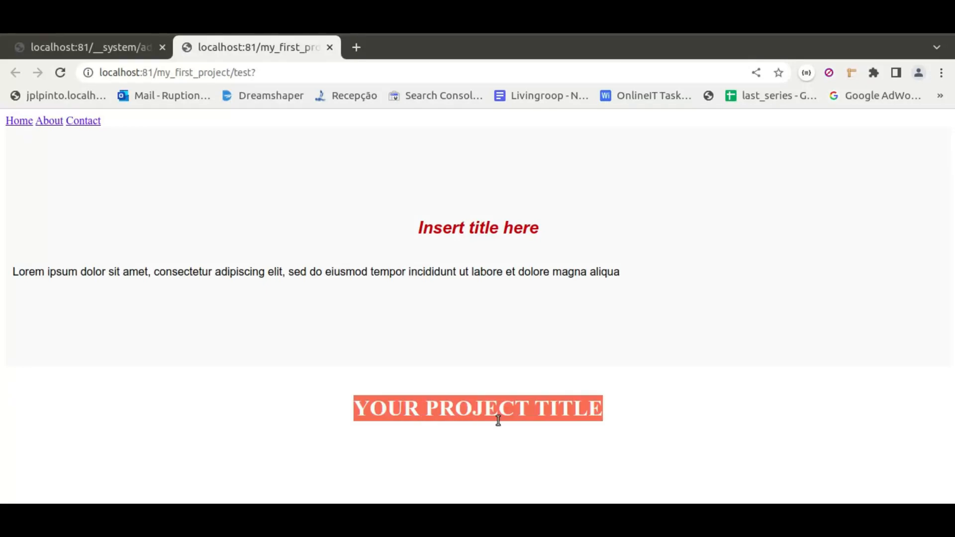
click(626, 411)
drag(357, 406, 637, 405)
click(642, 405)
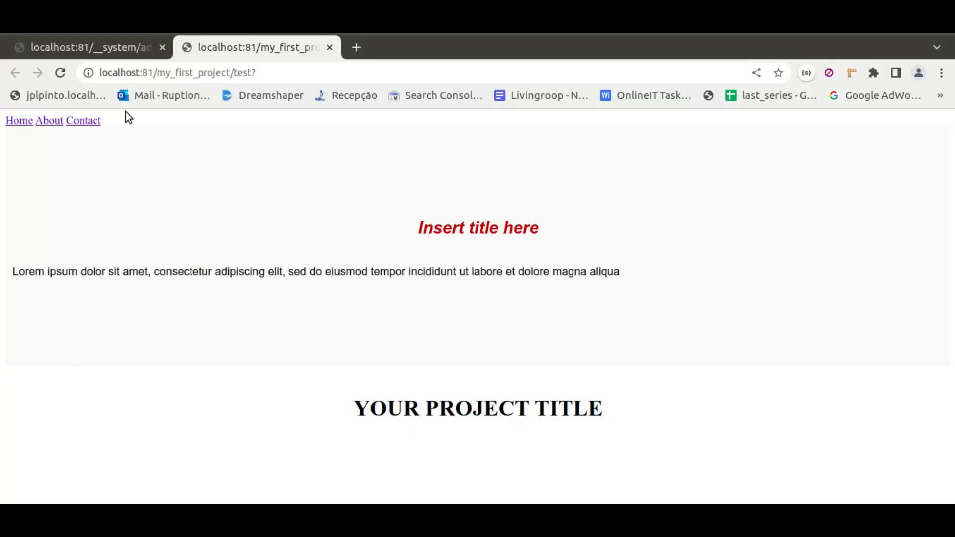
Step: Return to the editor, open the project's global variables and compare the default template choices with the templates folder
click(91, 50)
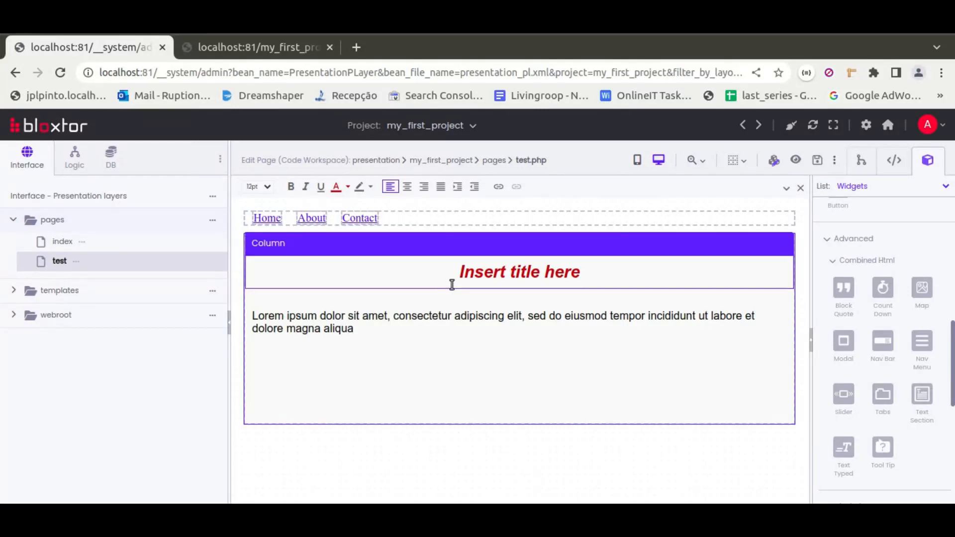
click(214, 198)
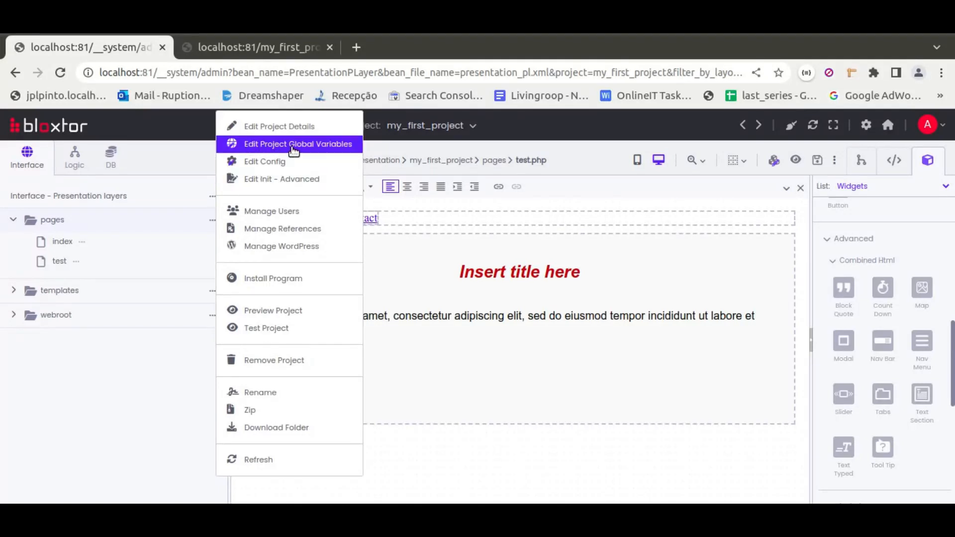
click(326, 145)
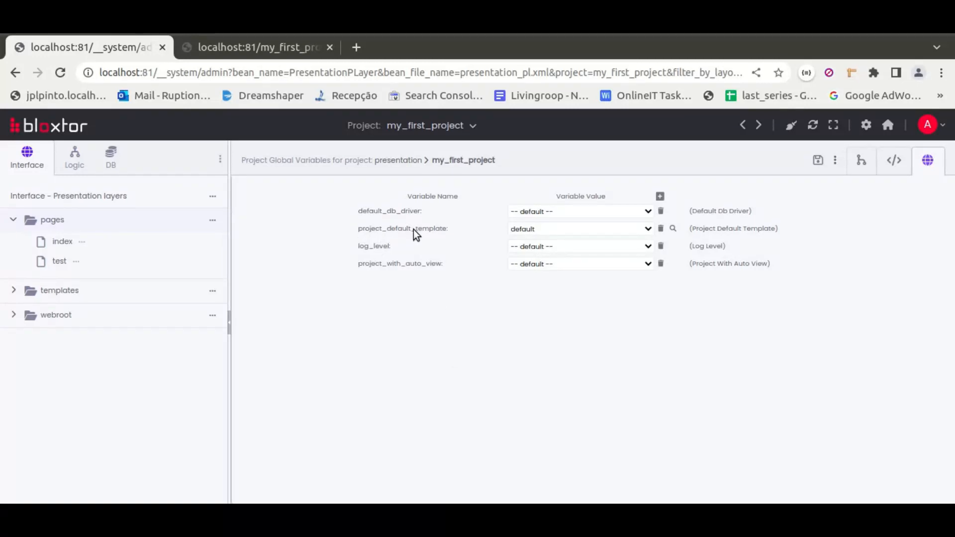
click(651, 234)
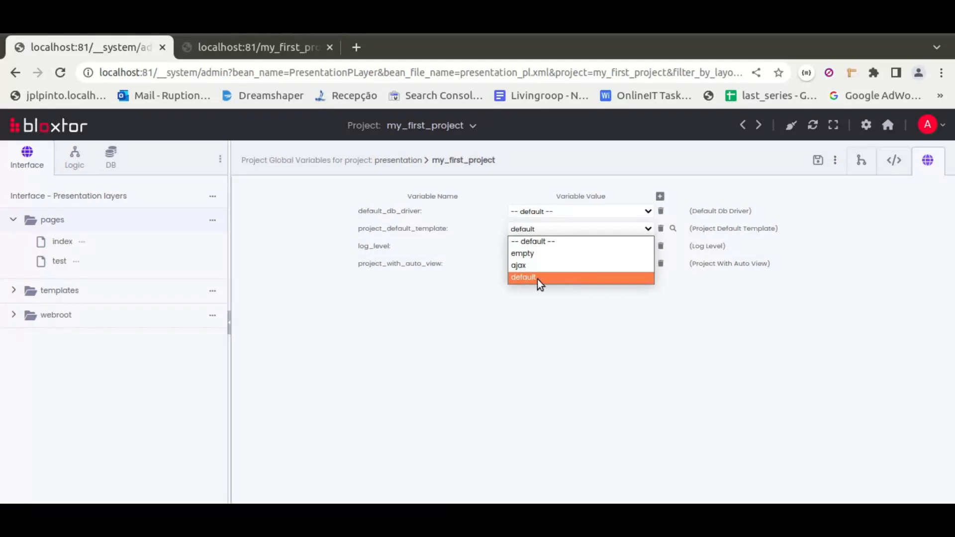
click(10, 293)
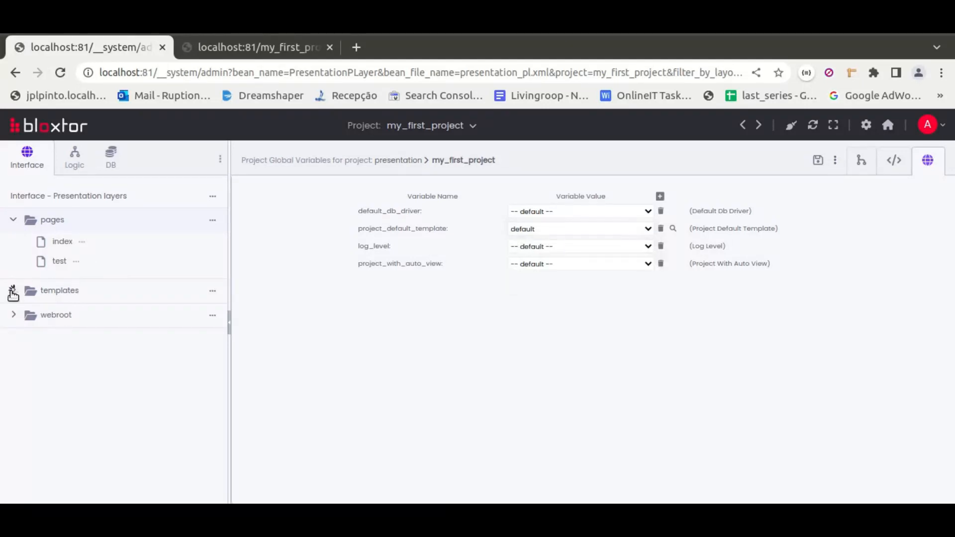
click(13, 293)
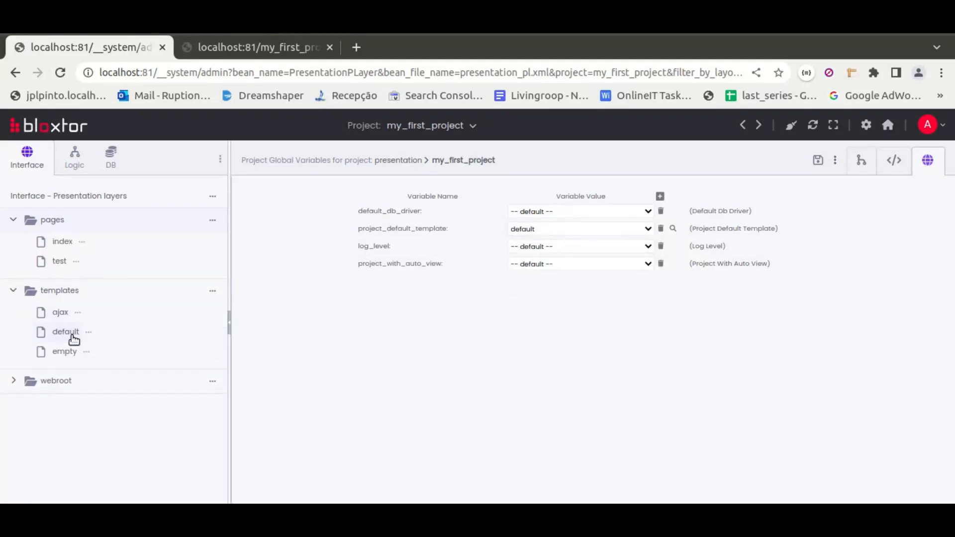
Step: Set the project_default_template variable to empty
click(544, 230)
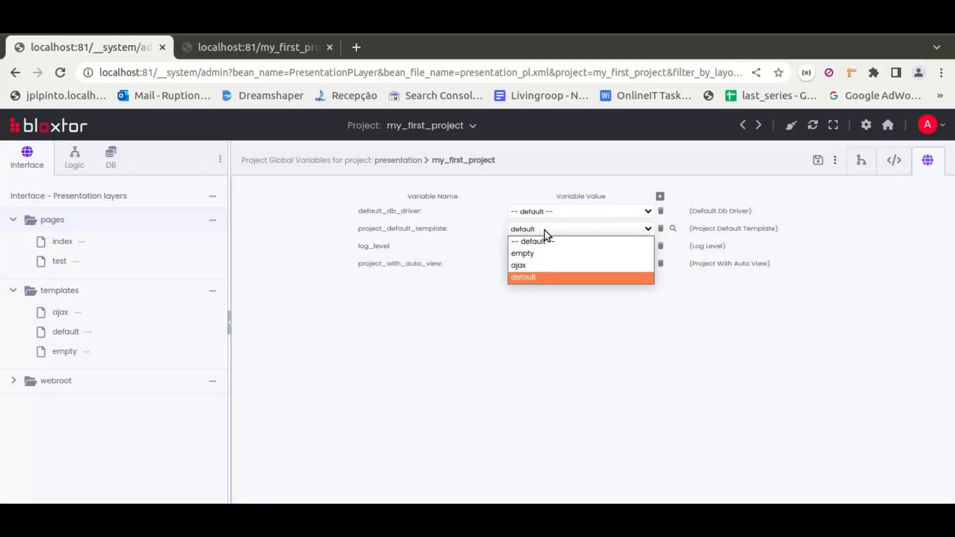
click(528, 254)
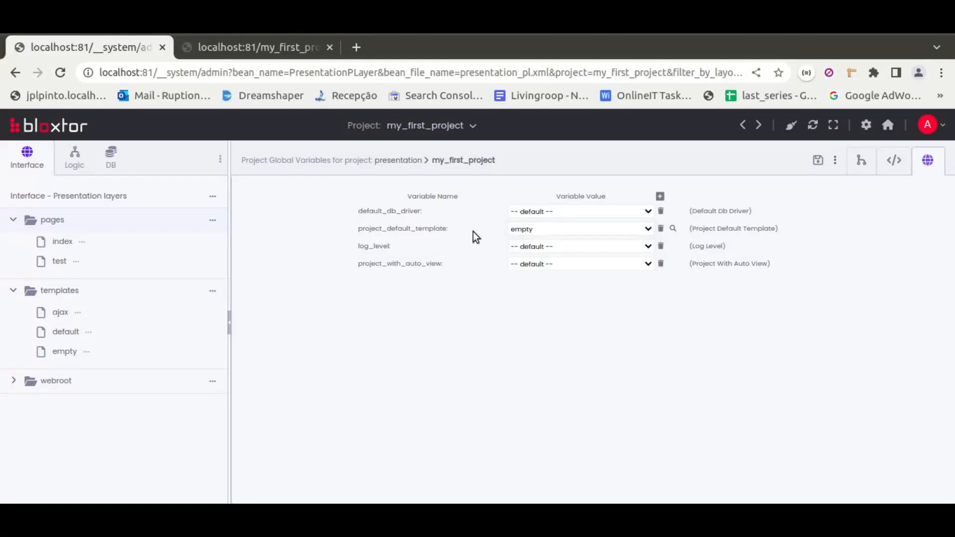
click(561, 229)
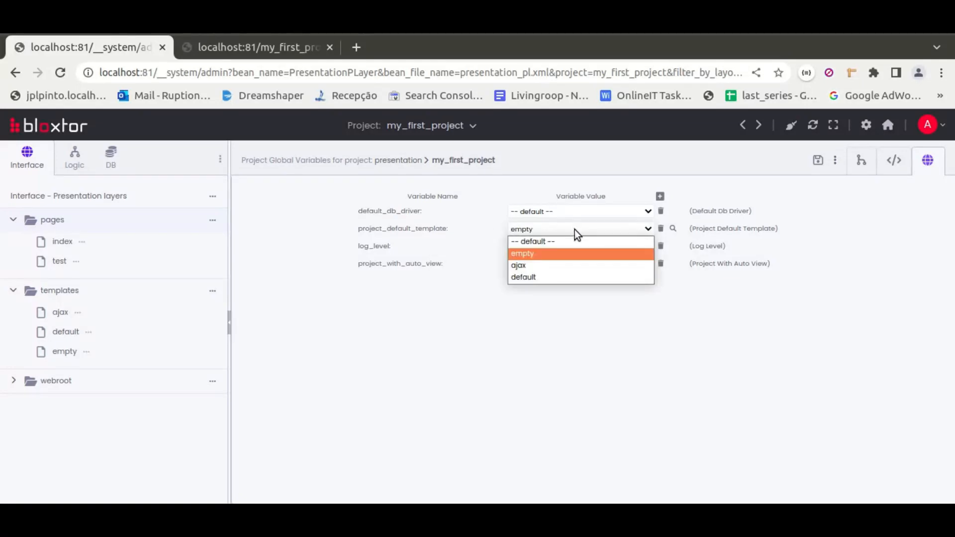
click(487, 223)
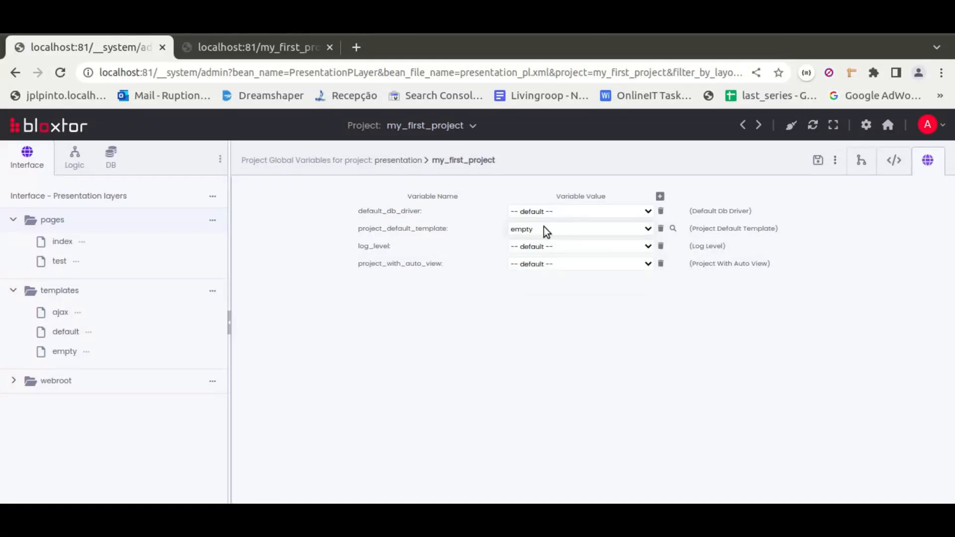
Step: Reload the preview of the test page to check it with the changed default template
click(275, 49)
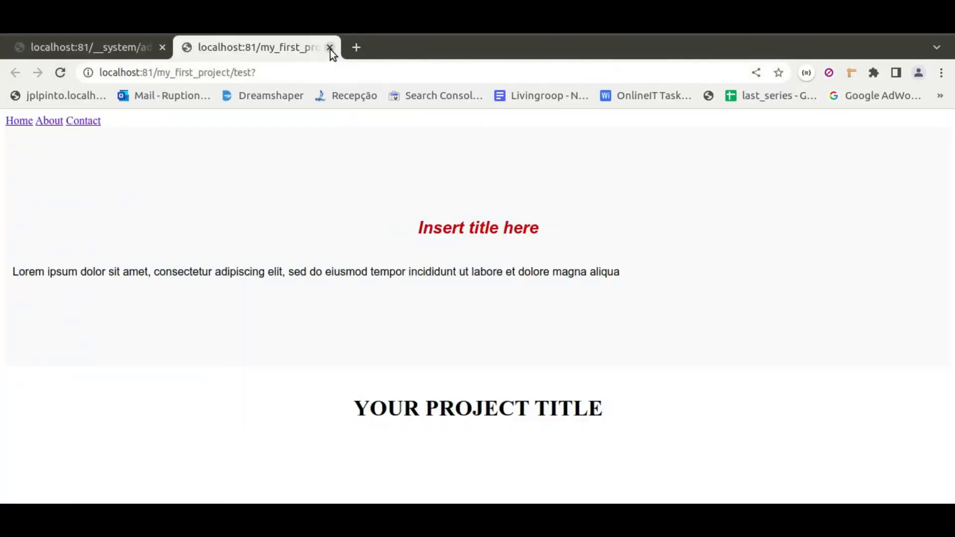
click(60, 73)
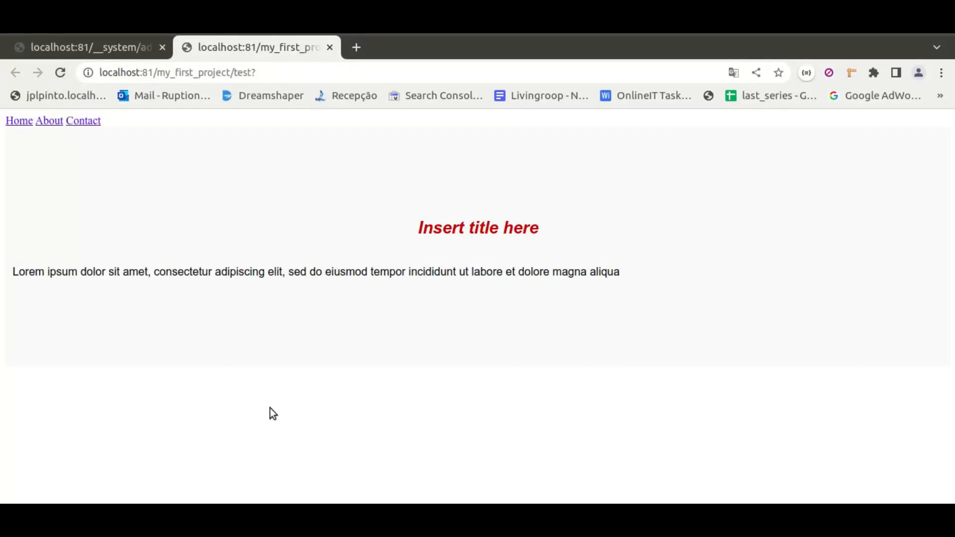
Step: Close the current preview and open a fresh preview of the test page from the project's pages
click(330, 47)
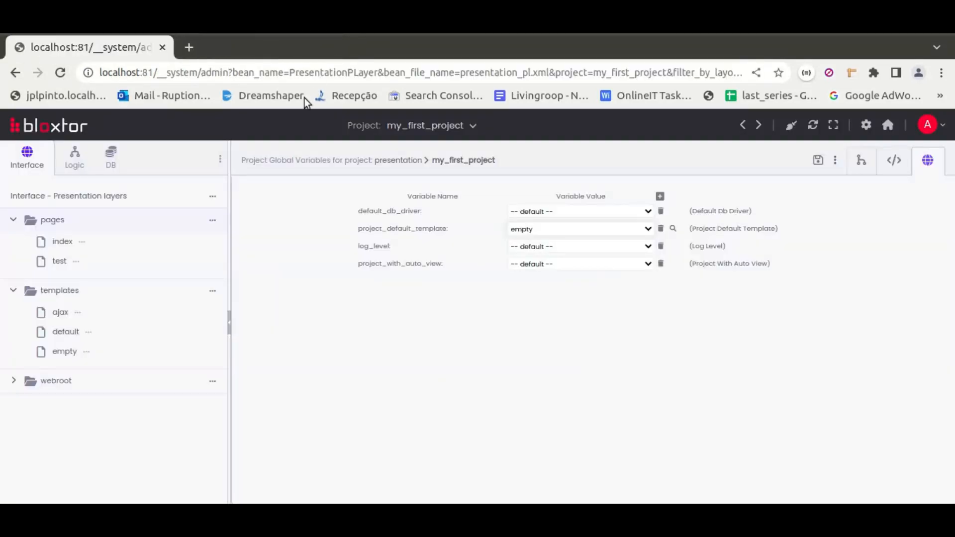
click(78, 262)
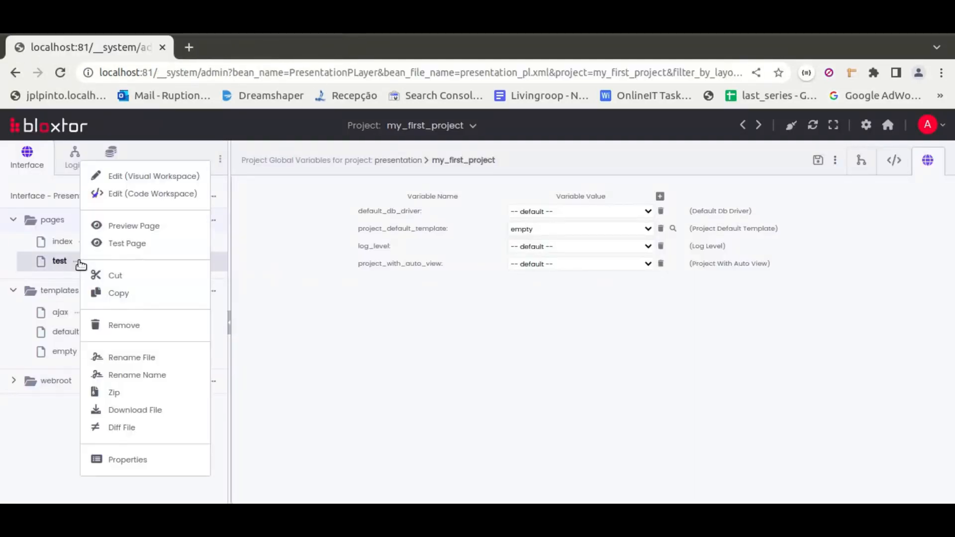
click(144, 225)
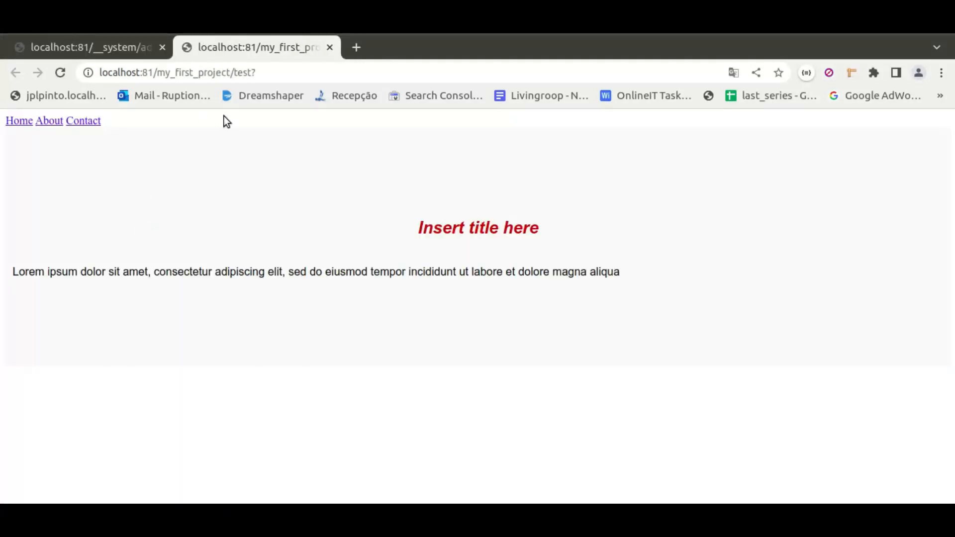
Step: Return to the project's global variables and set project_default_template to default
click(107, 49)
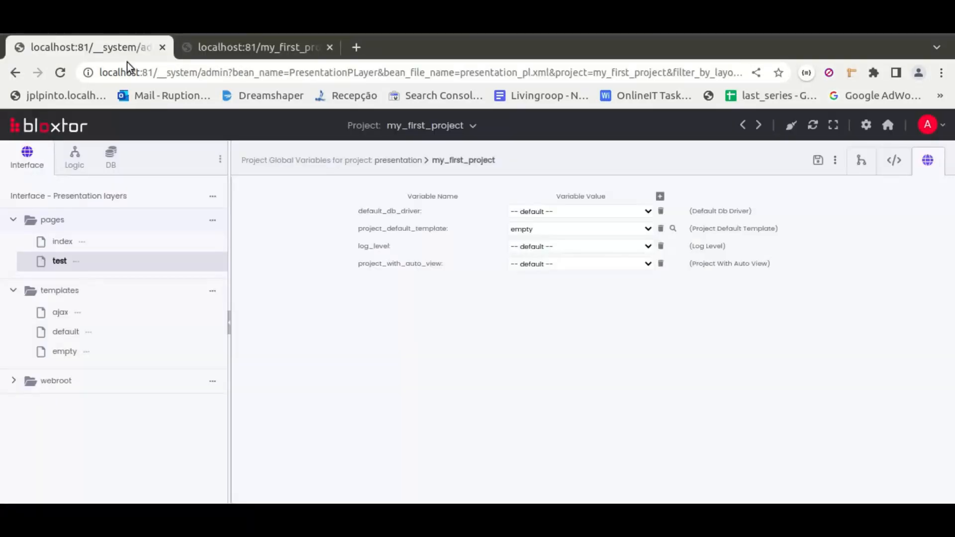
click(554, 229)
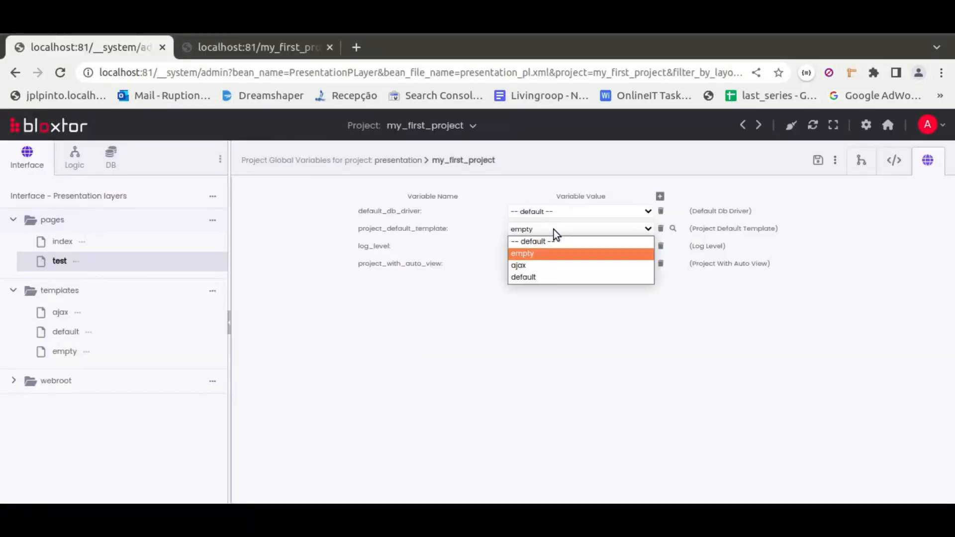
click(531, 279)
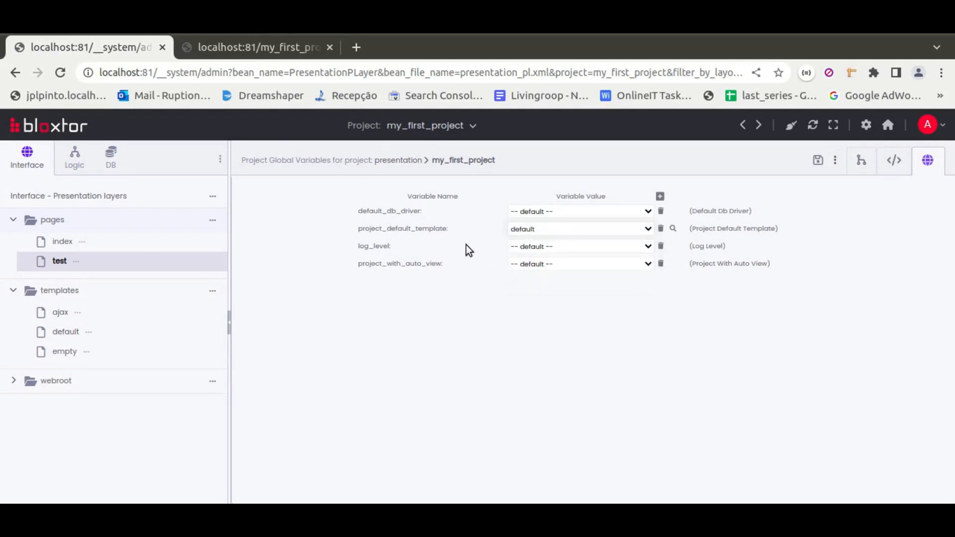
Step: Reload the preview of the test page and examine the project title below the text section
click(278, 46)
click(60, 72)
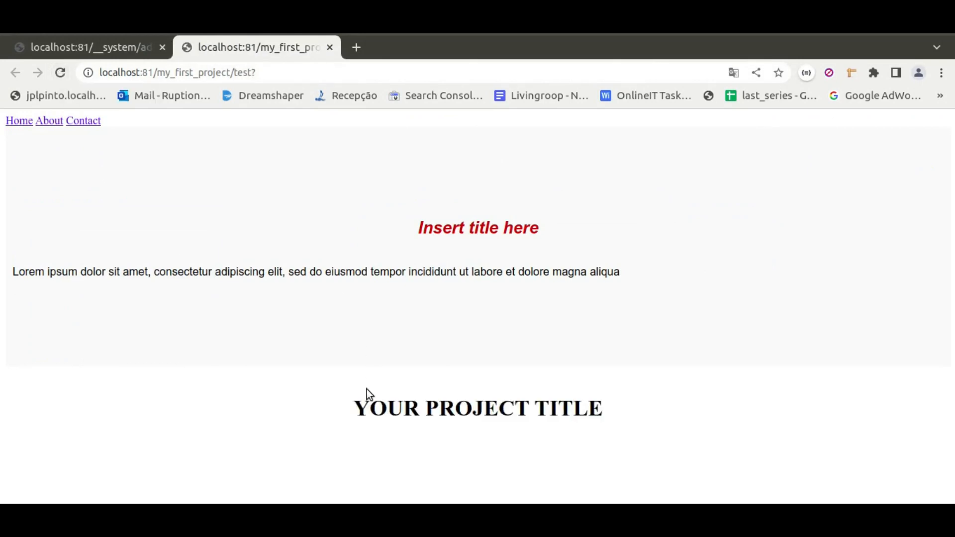
drag(354, 408, 667, 413)
click(667, 413)
Step: In the project's global variables, switch project_default_template to empty and back to default
click(85, 48)
click(545, 232)
click(526, 254)
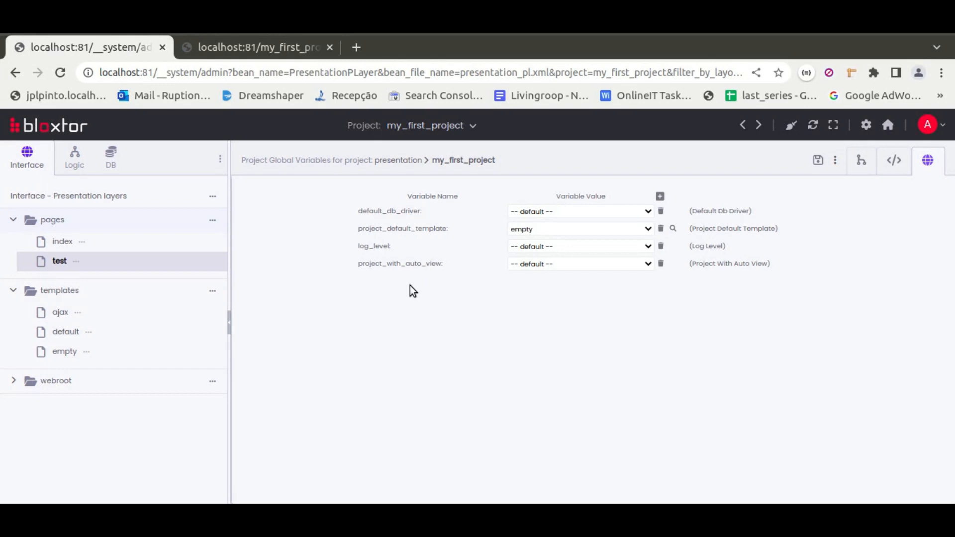
click(526, 230)
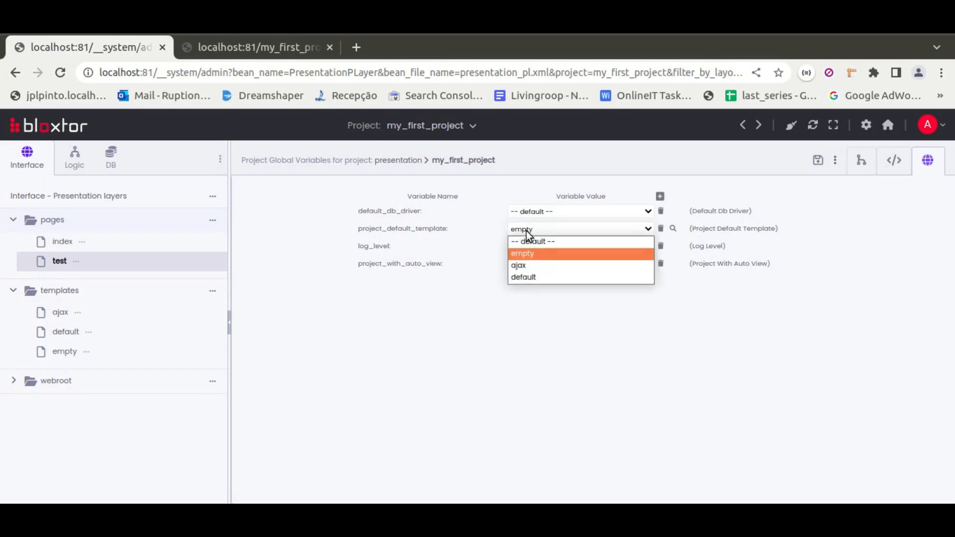
click(534, 277)
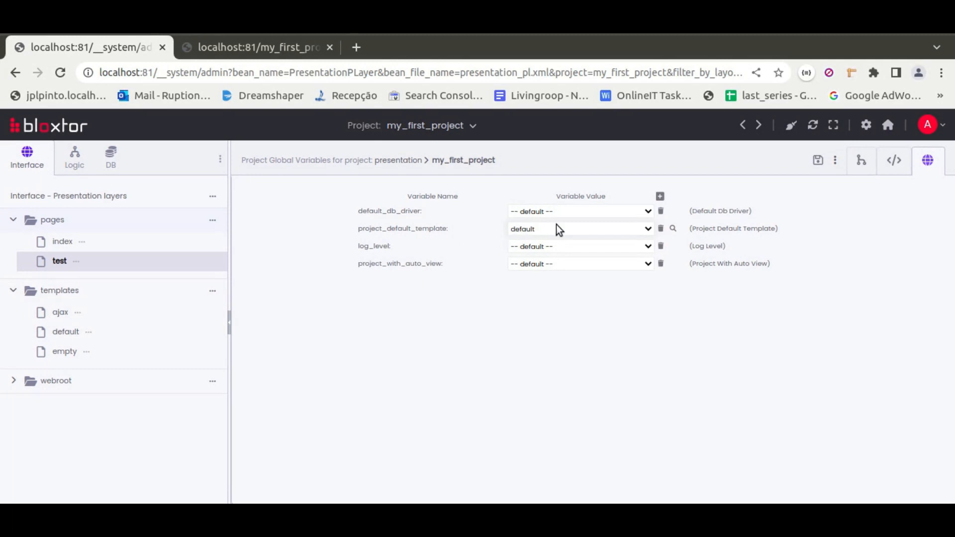
Step: Go back to the previewed test page and examine the project title supplied by the default template
click(256, 49)
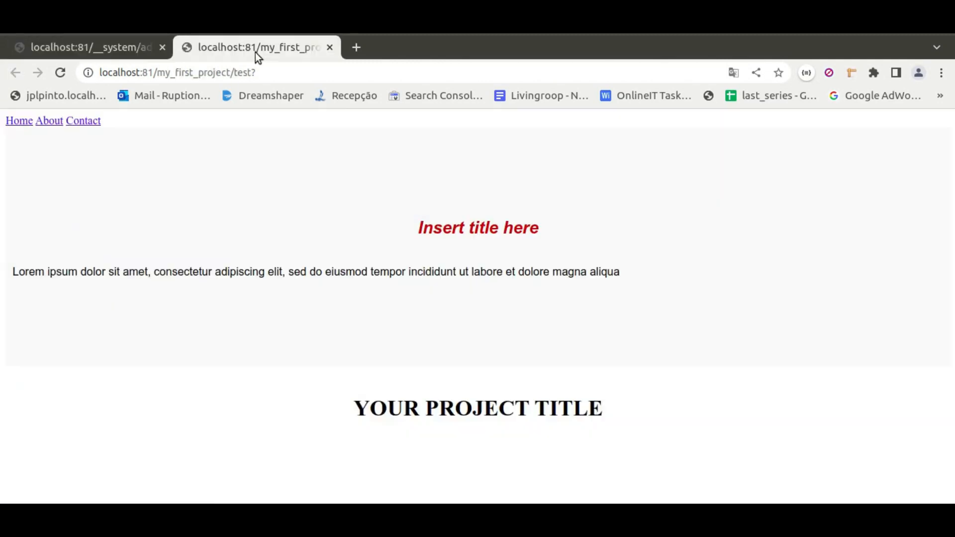
drag(353, 408, 638, 426)
click(615, 409)
Step: Open the test page for editing and show it in the Diagram Editor
click(109, 49)
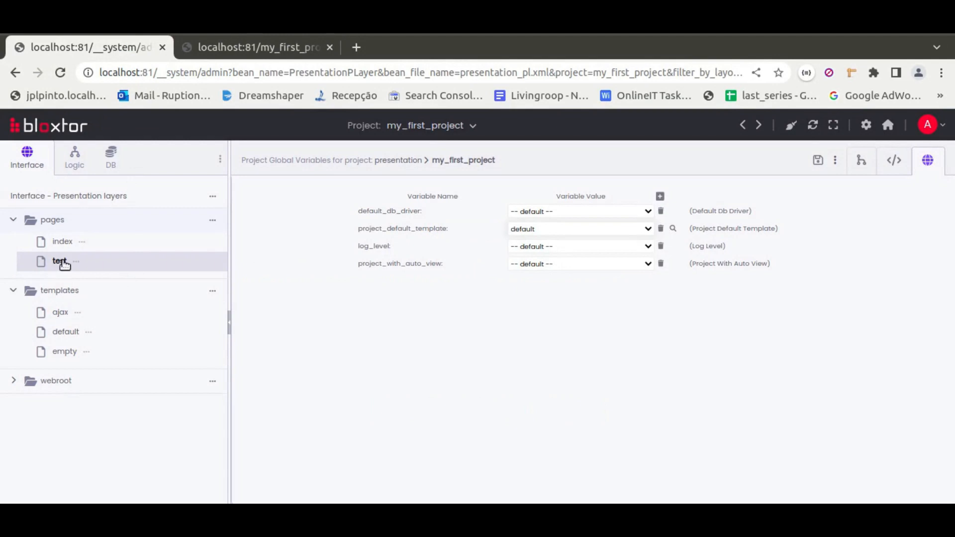
click(65, 264)
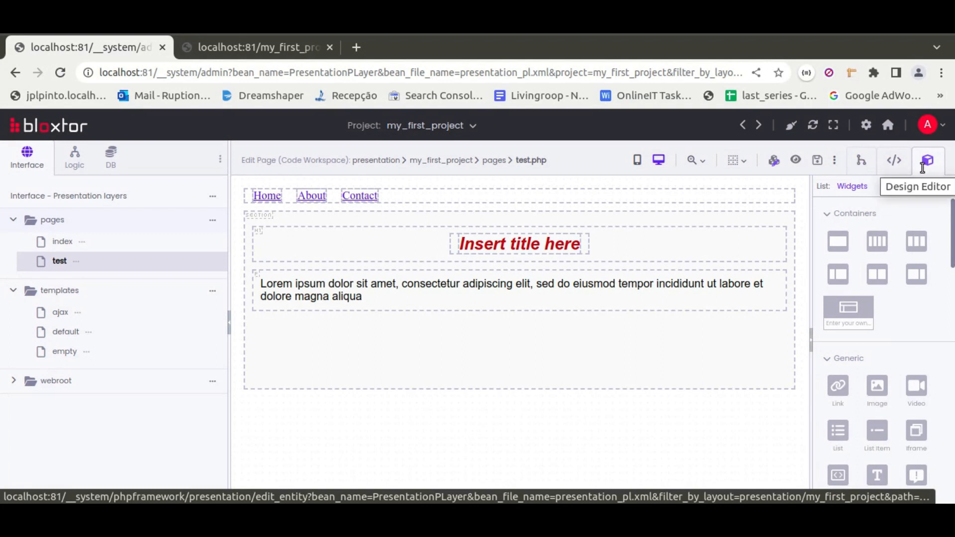
click(860, 162)
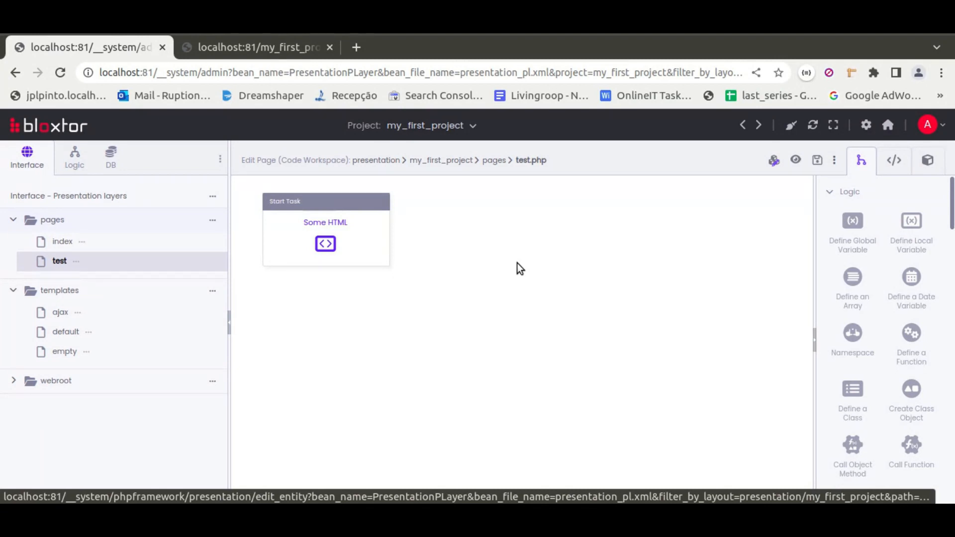
Step: Add a Set Presentation Template task below the Some HTML start task and connect the start task to it
click(848, 192)
click(856, 221)
scroll(882, 268, down, 8)
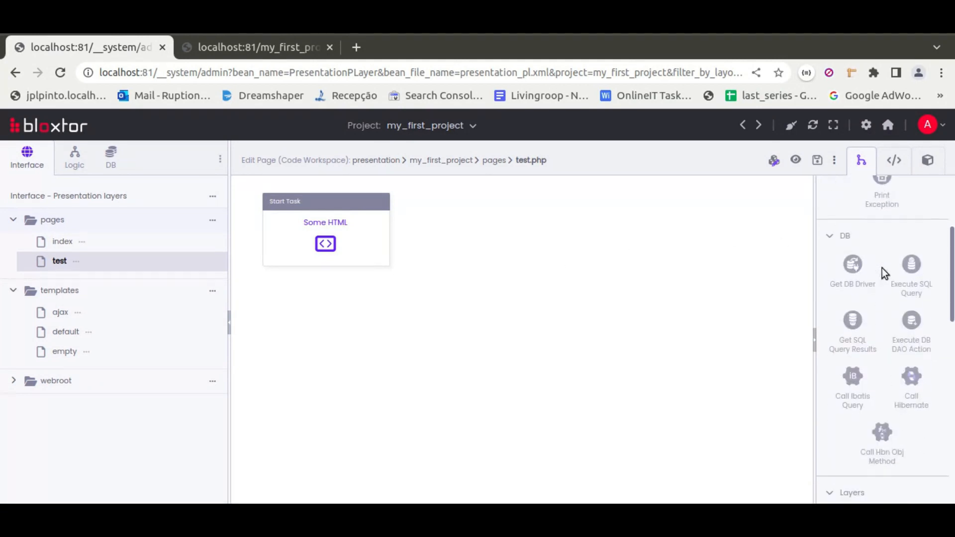
scroll(881, 269, down, 3)
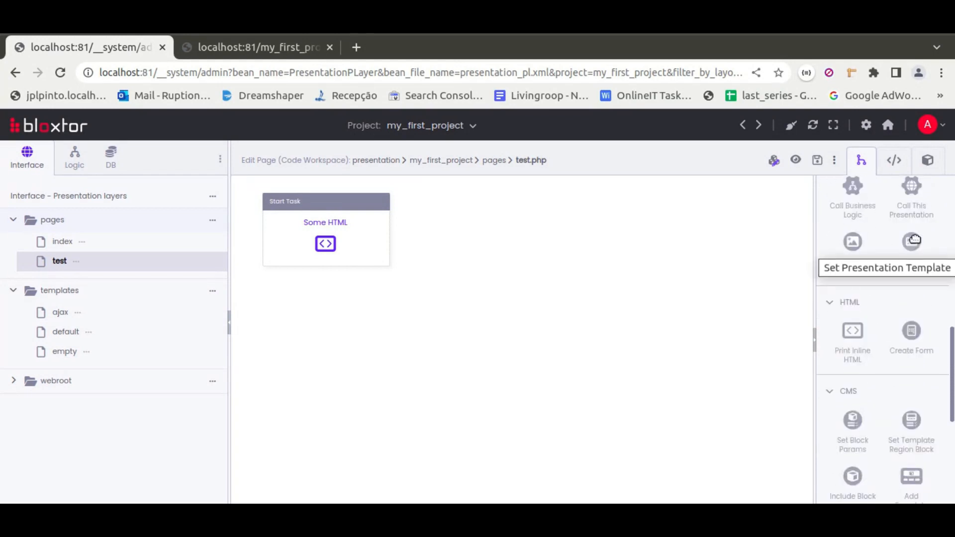
drag(914, 240, 329, 365)
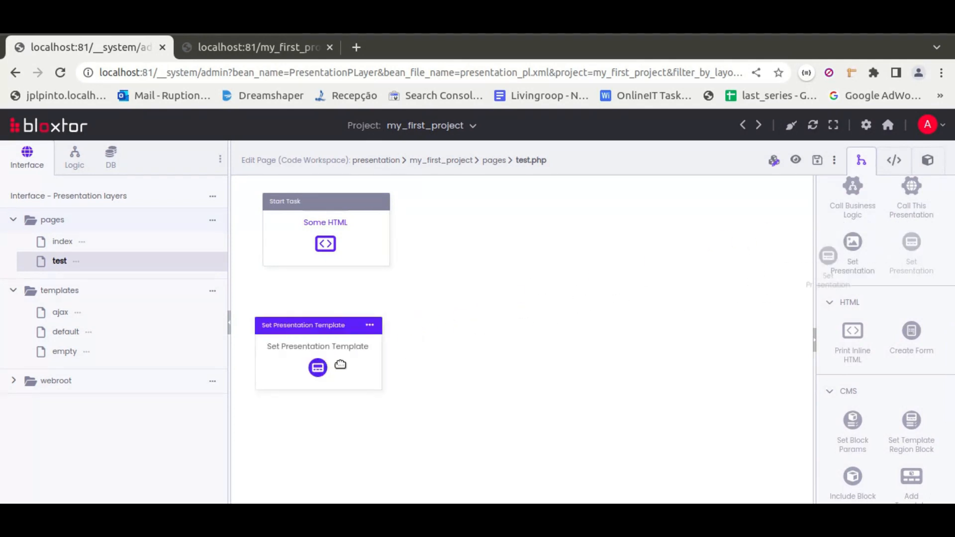
drag(323, 244, 318, 352)
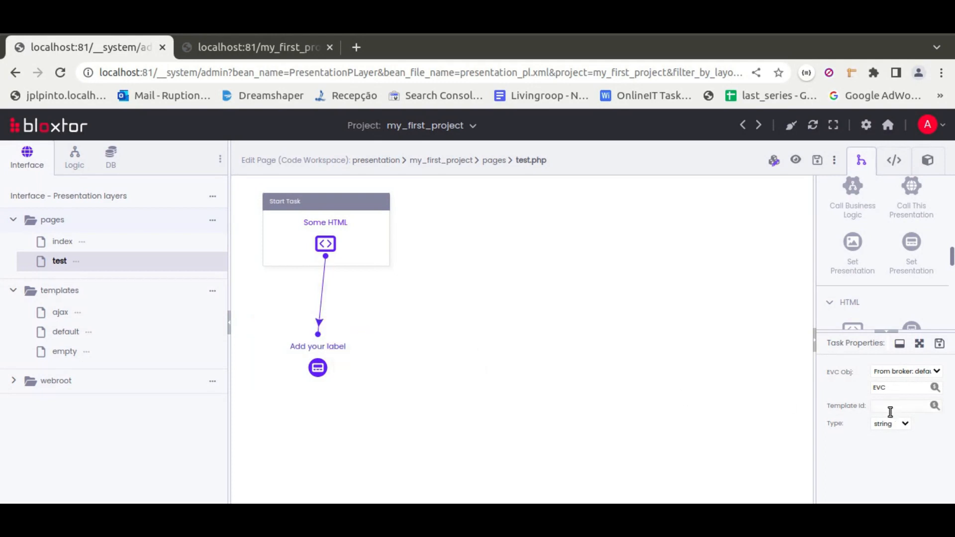
Step: Set the Set Presentation Template task's template id to empty and preview the test page
drag(814, 394, 740, 387)
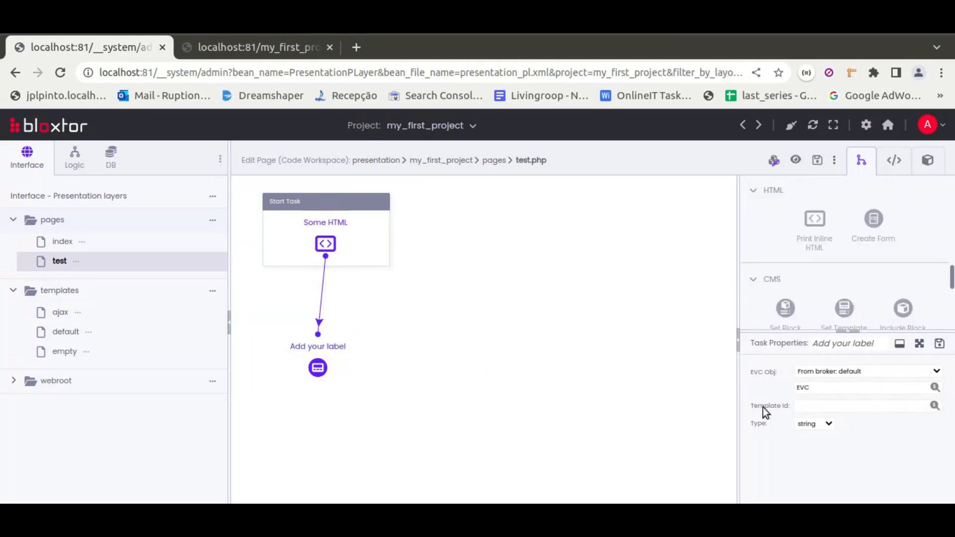
click(813, 408)
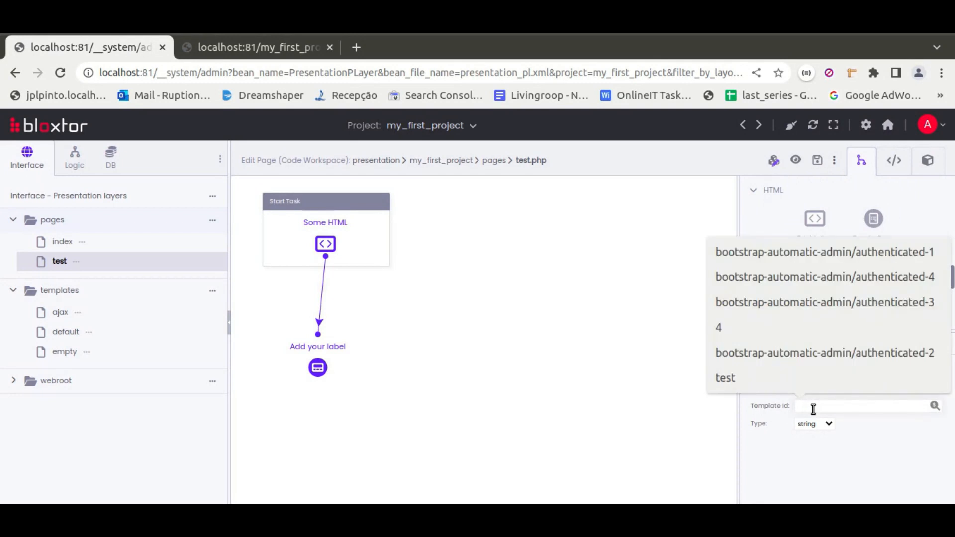
text(empty)
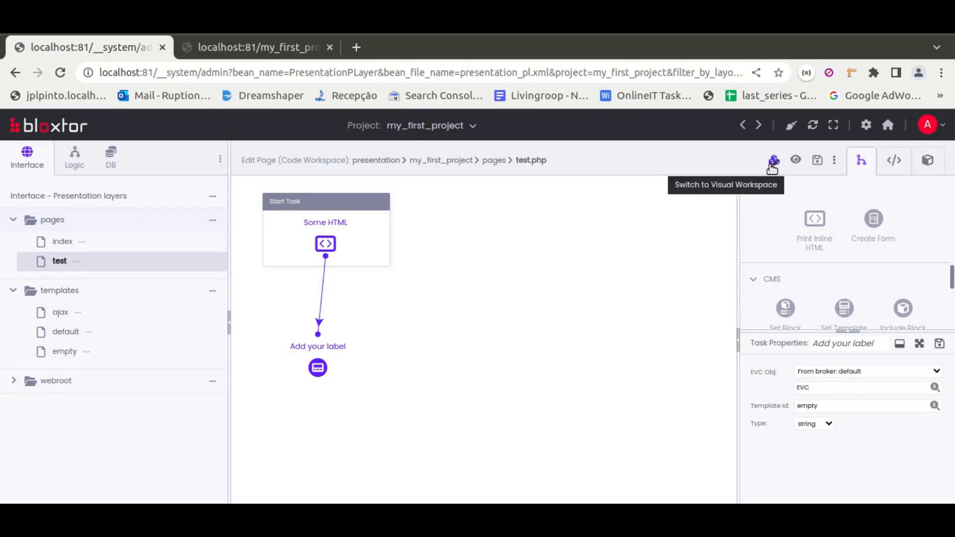
click(797, 161)
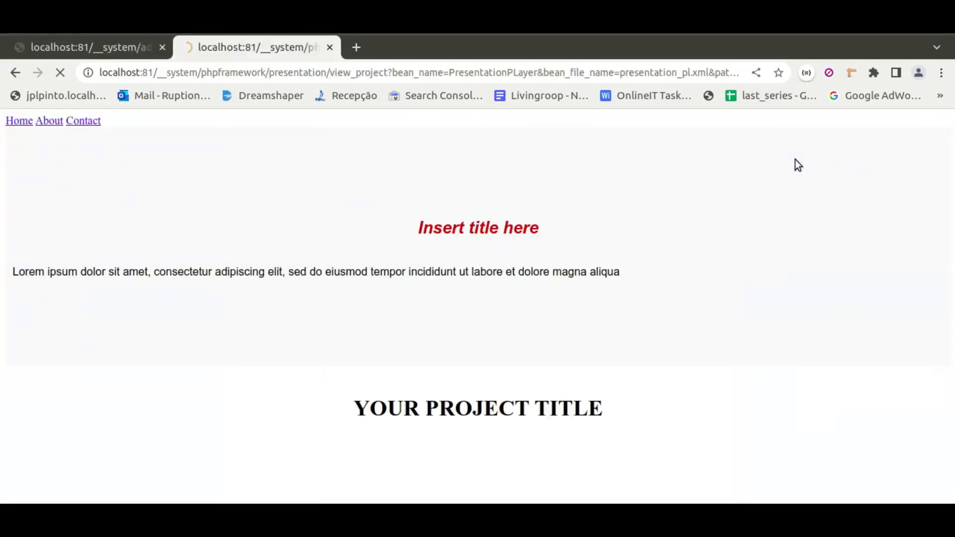